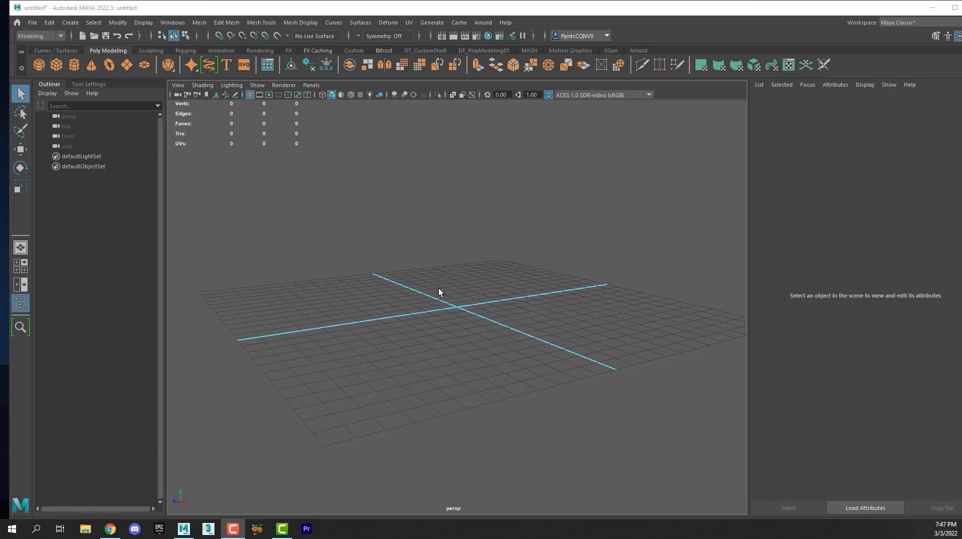
- Create a polygon sphere at the origin and set its radius to 6
{"action": "left_click", "coordinate": [38, 67]}
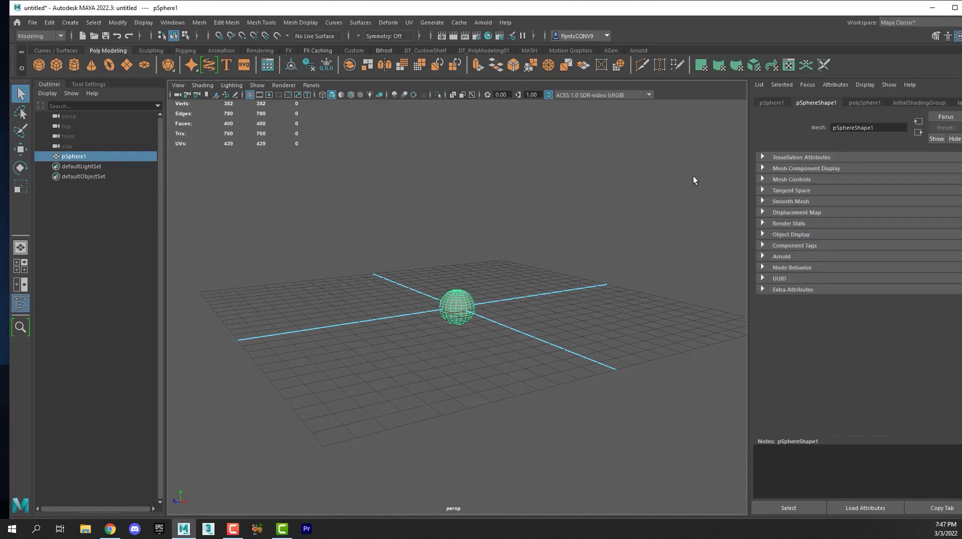
{"action": "left_click", "coordinate": [864, 103]}
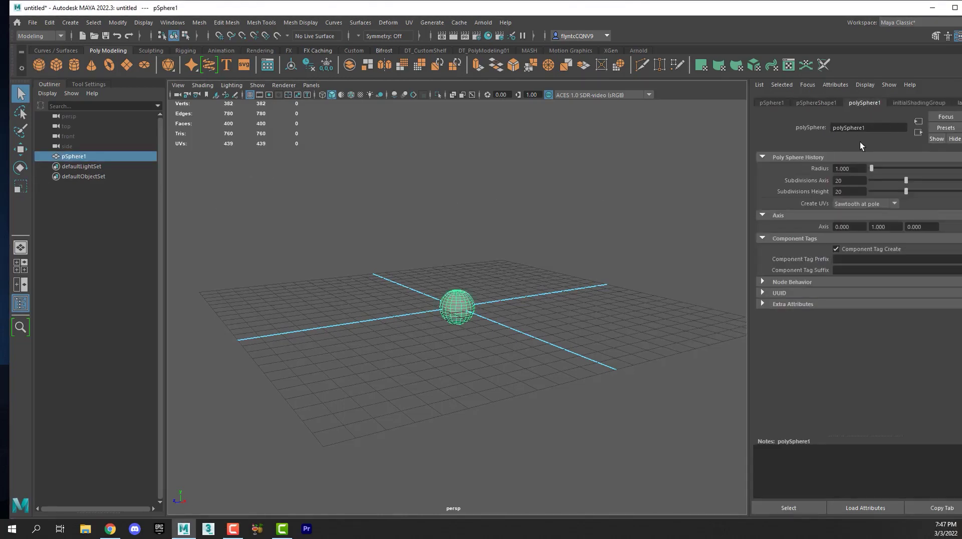
{"action": "left_click", "coordinate": [857, 169]}
{"action": "type", "text": "6"}
{"action": "key", "text": "Return"}
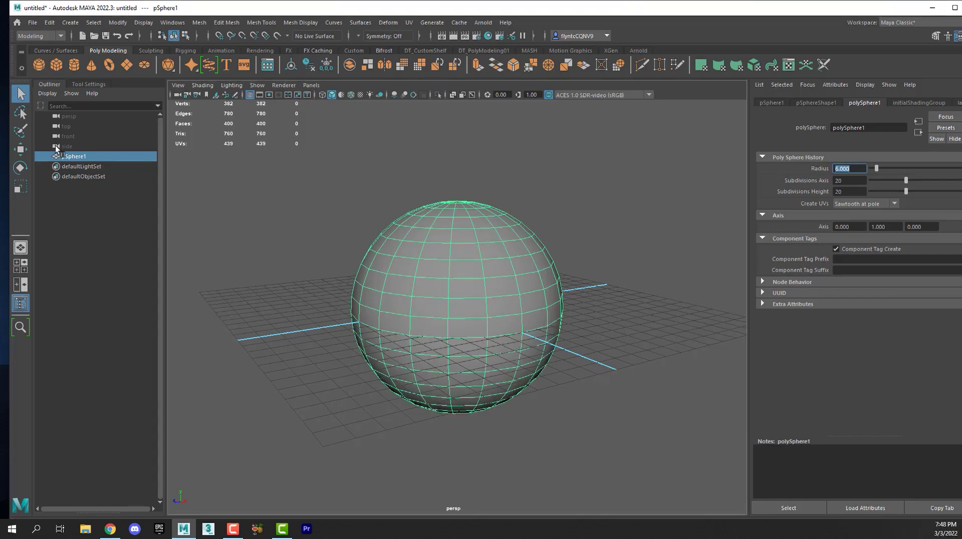
- Move the sphere straight up so that most of it sits above the grid
{"action": "left_click", "coordinate": [21, 150]}
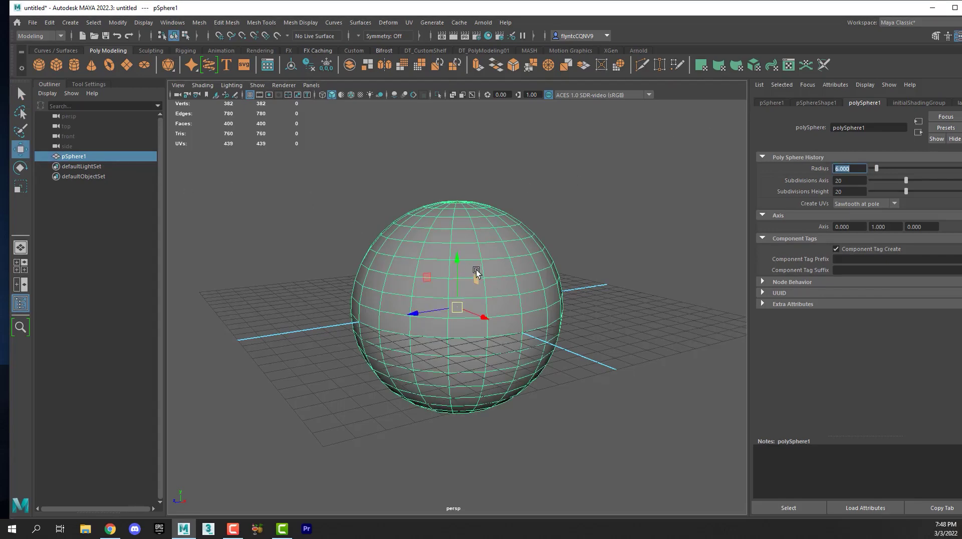
{"action": "left_click_drag", "start_coordinate": [454, 258], "coordinate": [454, 178]}
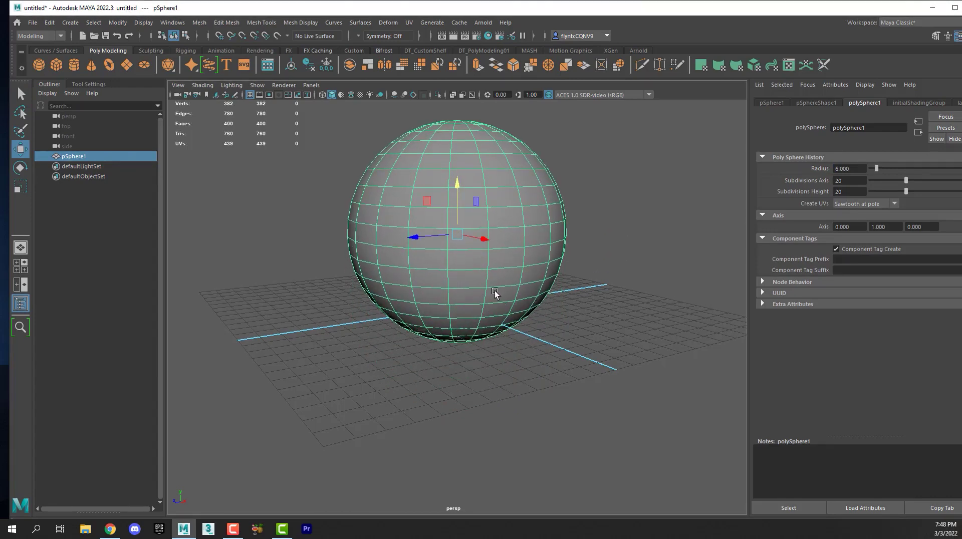
{"action": "left_click_drag", "start_coordinate": [495, 293], "coordinate": [493, 338], "text": "alt"}
- Set the sphere's radius to 15 and frame the whole sphere in the view
{"action": "left_click_drag", "start_coordinate": [860, 169], "coordinate": [796, 166]}
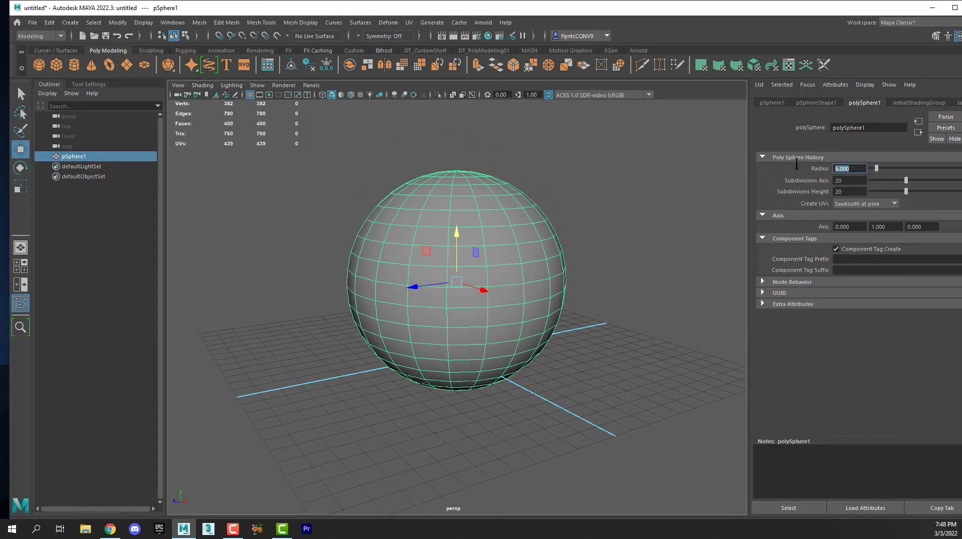
{"action": "type", "text": "15"}
{"action": "key", "text": "Return"}
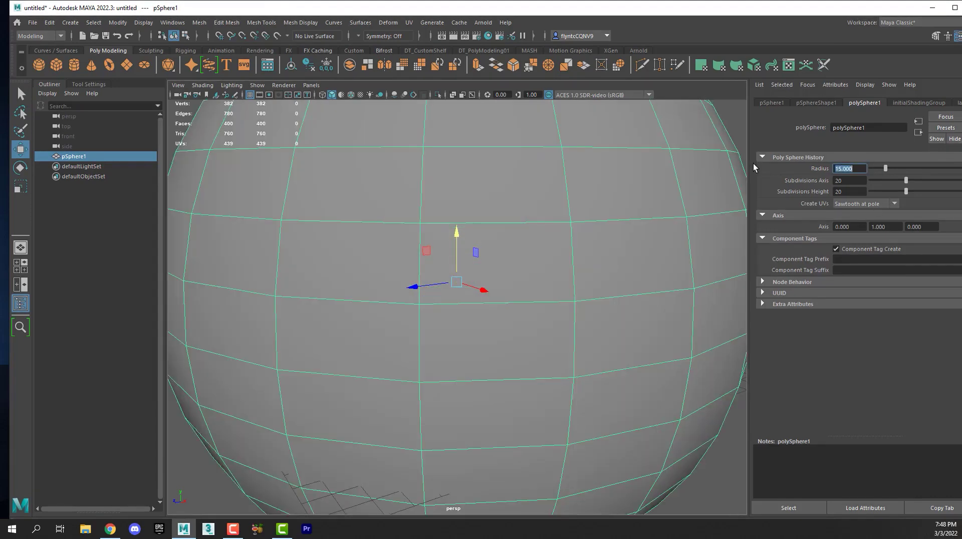
{"action": "scroll", "coordinate": [468, 252], "scroll_direction": "up", "scroll_amount": 2}
{"action": "key", "text": "f"}
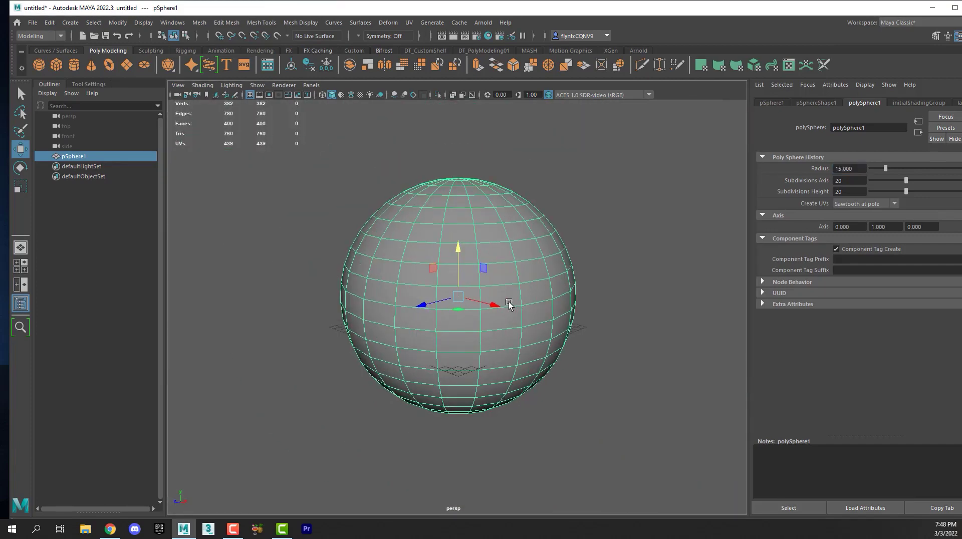
- Select the sphere's lower rows of vertices and scale them vertically until they form a flat base
{"action": "left_click_drag", "start_coordinate": [545, 369], "coordinate": [517, 357], "text": "alt"}
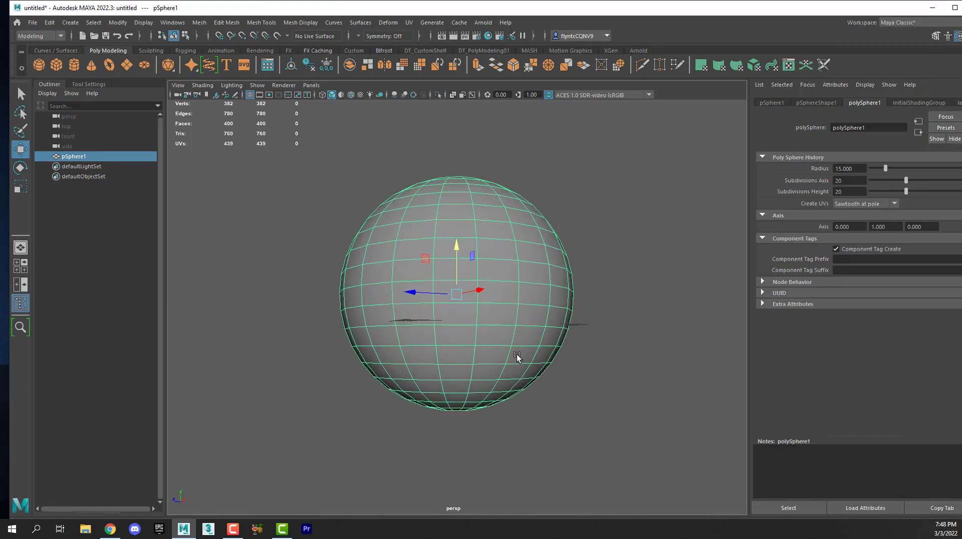
{"action": "right_click_drag", "start_coordinate": [476, 281], "coordinate": [425, 252]}
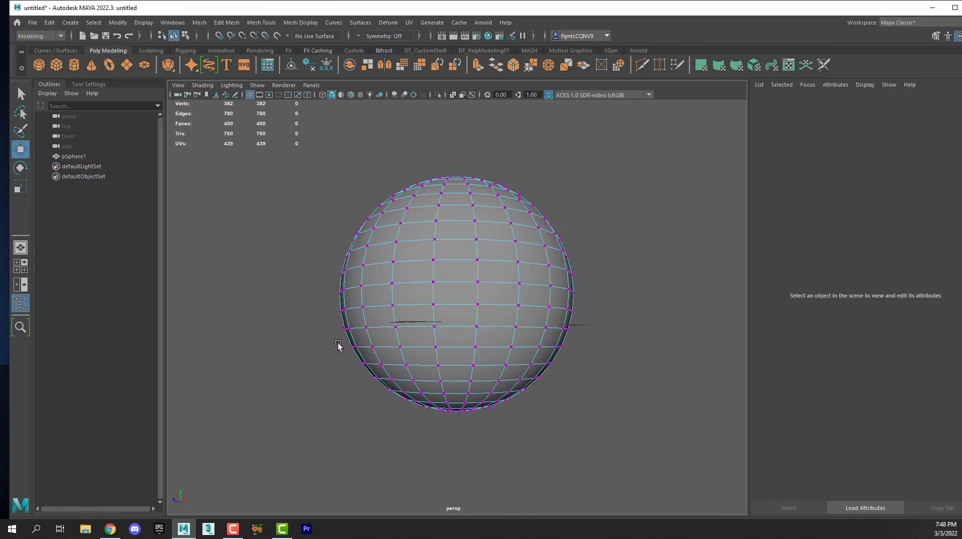
{"action": "left_click_drag", "start_coordinate": [337, 344], "coordinate": [618, 448]}
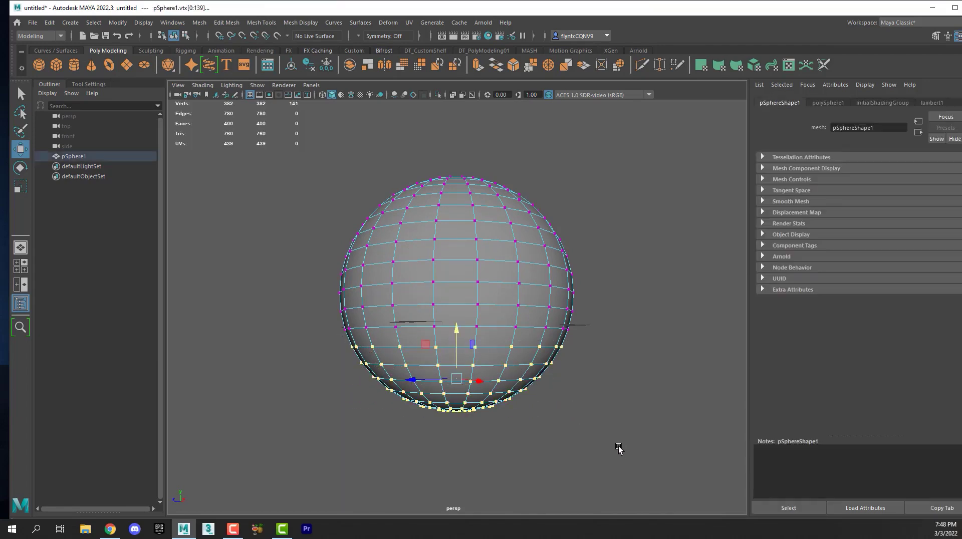
{"action": "left_click_drag", "start_coordinate": [488, 308], "coordinate": [526, 303], "text": "alt"}
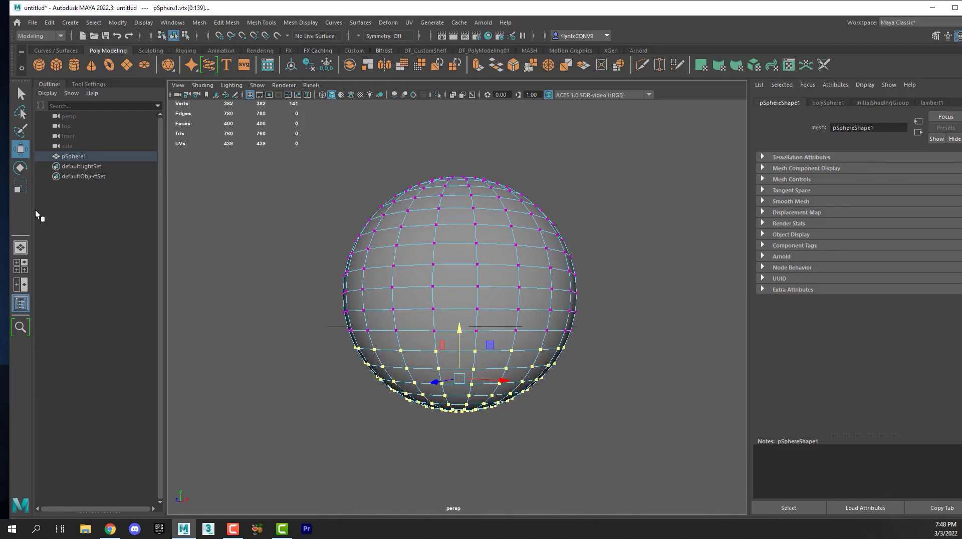
{"action": "key", "text": "r"}
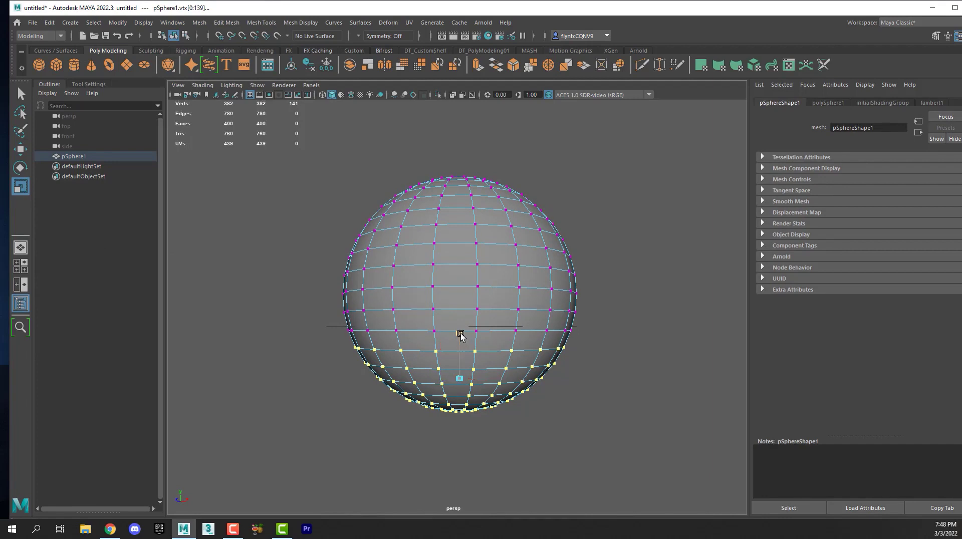
{"action": "left_click_drag", "start_coordinate": [461, 334], "coordinate": [478, 400]}
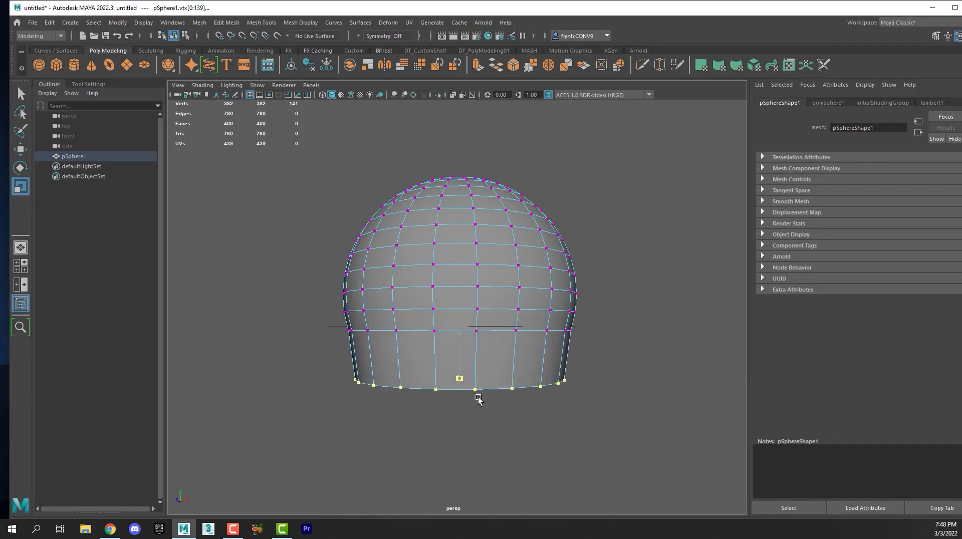
- Move the flattened base vertices up to just below the lowest remaining edge loop
{"action": "key", "text": "w"}
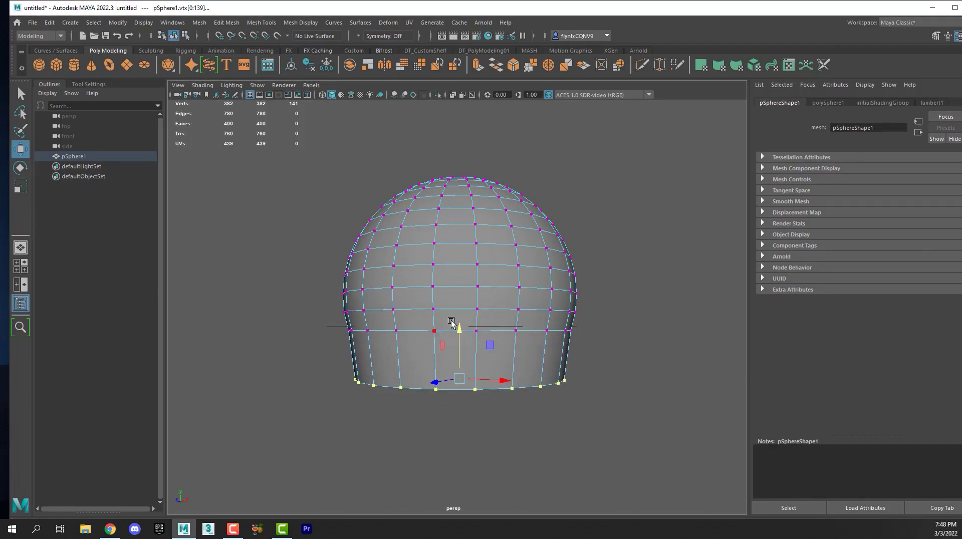
{"action": "left_click_drag", "start_coordinate": [457, 331], "coordinate": [457, 299]}
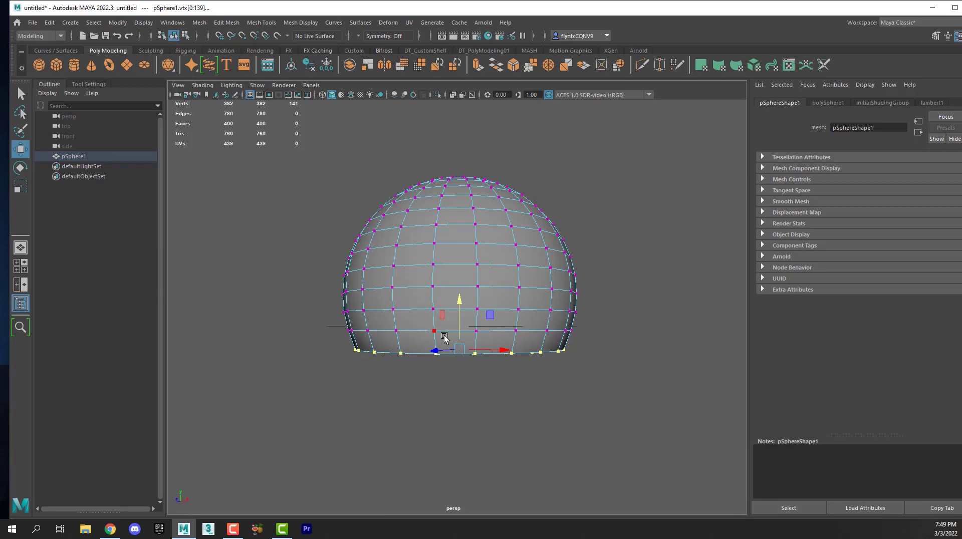
{"action": "left_click_drag", "start_coordinate": [479, 263], "coordinate": [470, 289], "text": "alt"}
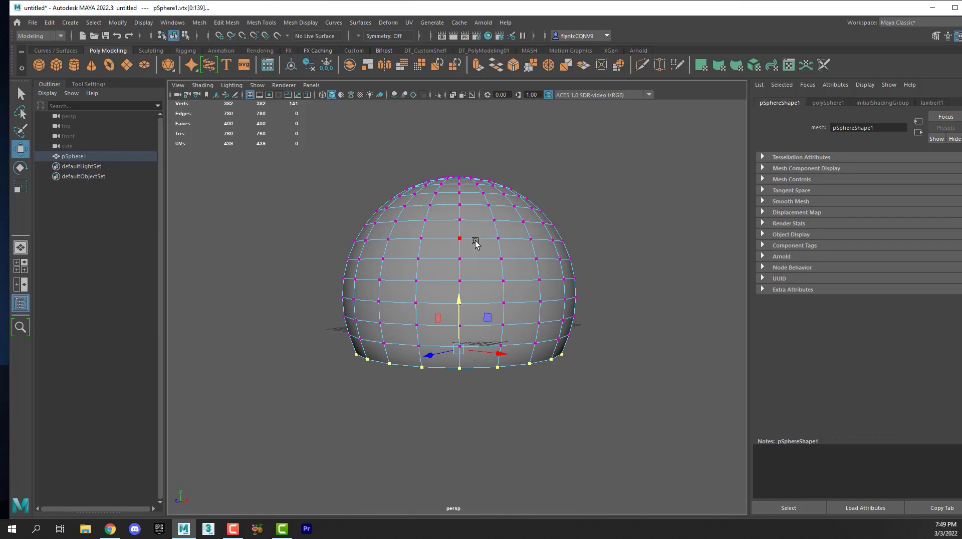
- Delete the top six rows of faces, including the cap, to open the sphere's top
{"action": "right_click_drag", "start_coordinate": [480, 233], "coordinate": [478, 203]}
{"action": "left_click_drag", "start_coordinate": [331, 146], "coordinate": [599, 214]}
{"action": "left_click", "coordinate": [332, 161]}
{"action": "left_click_drag", "start_coordinate": [334, 163], "coordinate": [591, 212]}
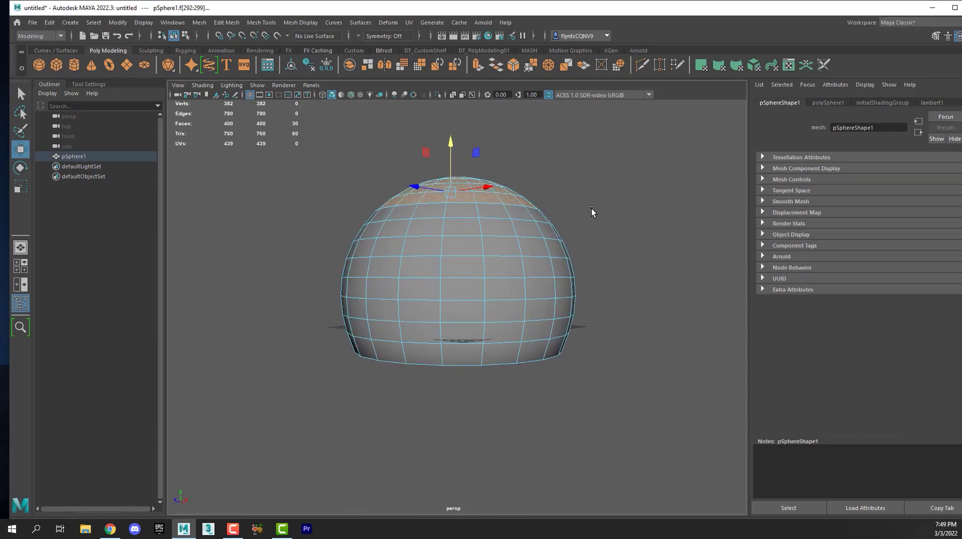
{"action": "left_click_drag", "start_coordinate": [302, 146], "coordinate": [616, 262]}
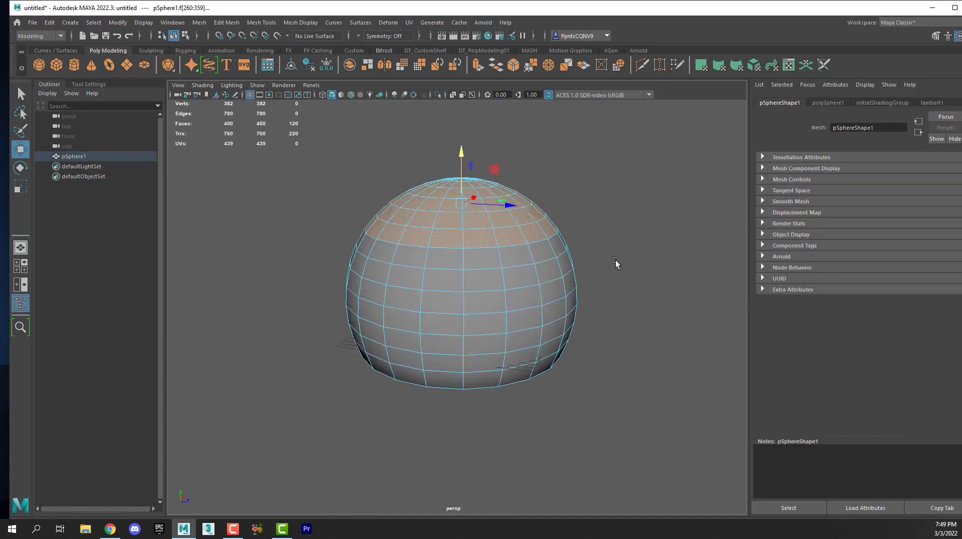
{"action": "key", "text": "Delete"}
{"action": "mouse_move", "coordinate": [609, 264]}
{"action": "left_mouse_down", "text": "alt"}
{"action": "mouse_move", "coordinate": [587, 312]}
{"action": "mouse_move", "coordinate": [627, 277]}
{"action": "mouse_move", "coordinate": [599, 266]}
{"action": "left_mouse_up", "text": "alt"}
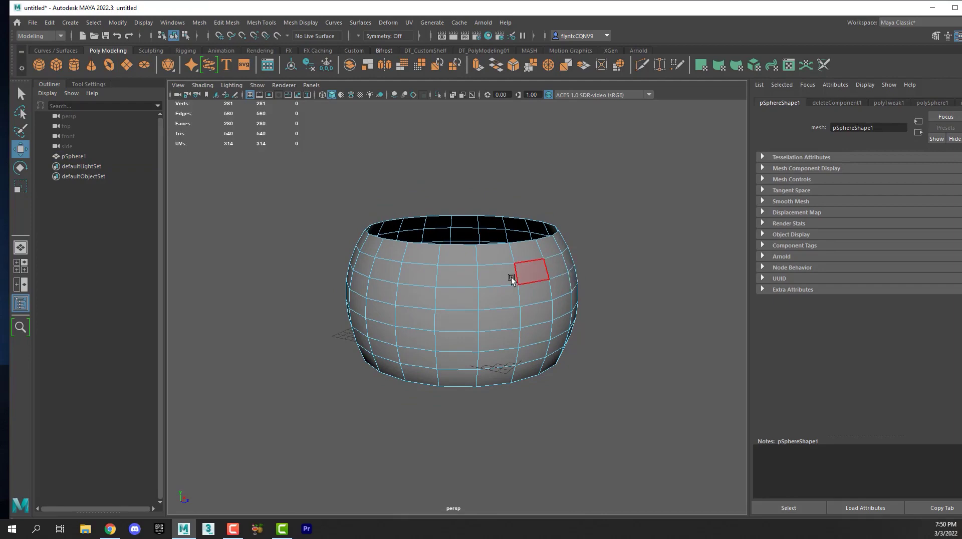
- Select all remaining faces of the open sphere and extrude them
{"action": "mouse_move", "coordinate": [507, 275]}
{"action": "left_mouse_down", "text": "alt"}
{"action": "mouse_move", "coordinate": [499, 317]}
{"action": "mouse_move", "coordinate": [511, 279]}
{"action": "left_mouse_up", "text": "alt"}
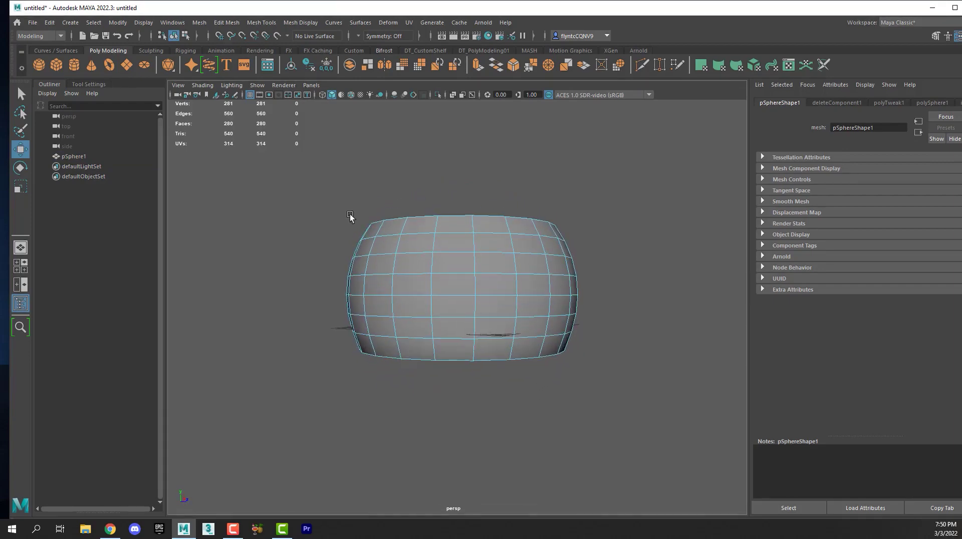
{"action": "left_click_drag", "start_coordinate": [254, 166], "coordinate": [373, 276]}
{"action": "right_click", "coordinate": [453, 270]}
{"action": "mouse_move", "coordinate": [452, 272]}
{"action": "right_mouse_down"}
{"action": "mouse_move", "coordinate": [465, 233]}
{"action": "mouse_move", "coordinate": [458, 279]}
{"action": "right_mouse_up"}
{"action": "left_click_drag", "start_coordinate": [287, 183], "coordinate": [605, 296]}
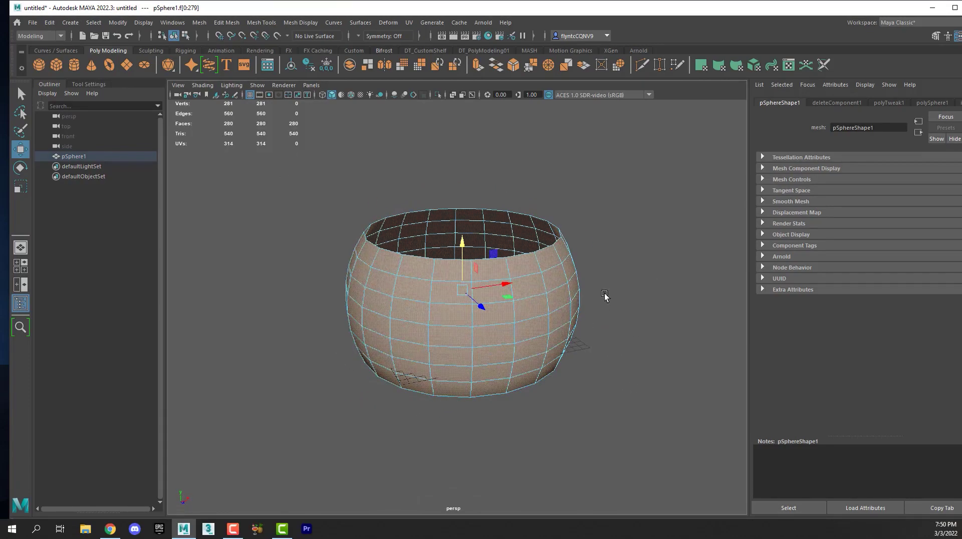
{"action": "right_click", "coordinate": [511, 276], "text": "shift"}
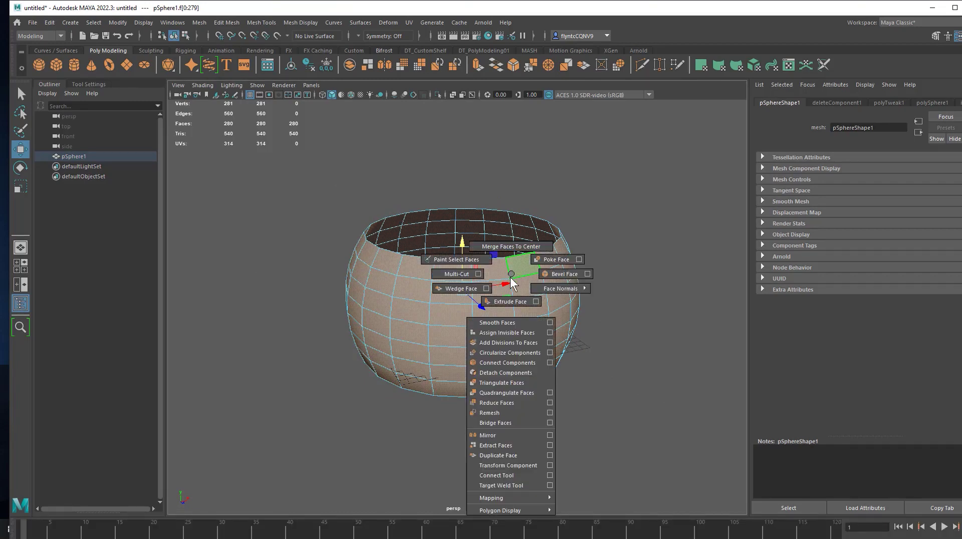
{"action": "right_click_drag", "start_coordinate": [511, 283], "coordinate": [510, 301], "text": "shift"}
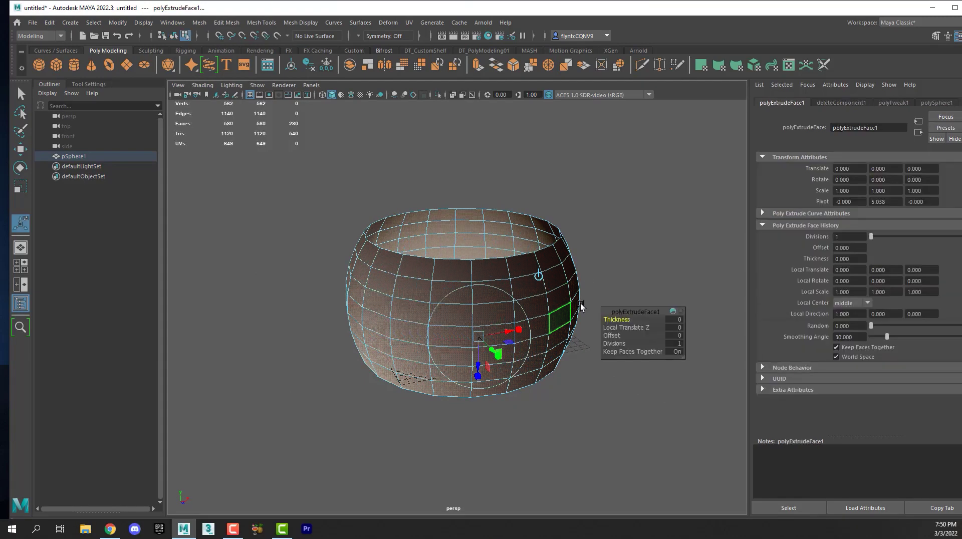
- Set the extrusion's thickness to 0.9 and its offset to 0.4, and return the mesh to object selection
{"action": "left_click_drag", "start_coordinate": [622, 320], "coordinate": [641, 320]}
{"action": "left_click_drag", "start_coordinate": [461, 248], "coordinate": [401, 223], "text": "alt"}
{"action": "scroll", "coordinate": [404, 226], "scroll_direction": "up", "scroll_amount": 2}
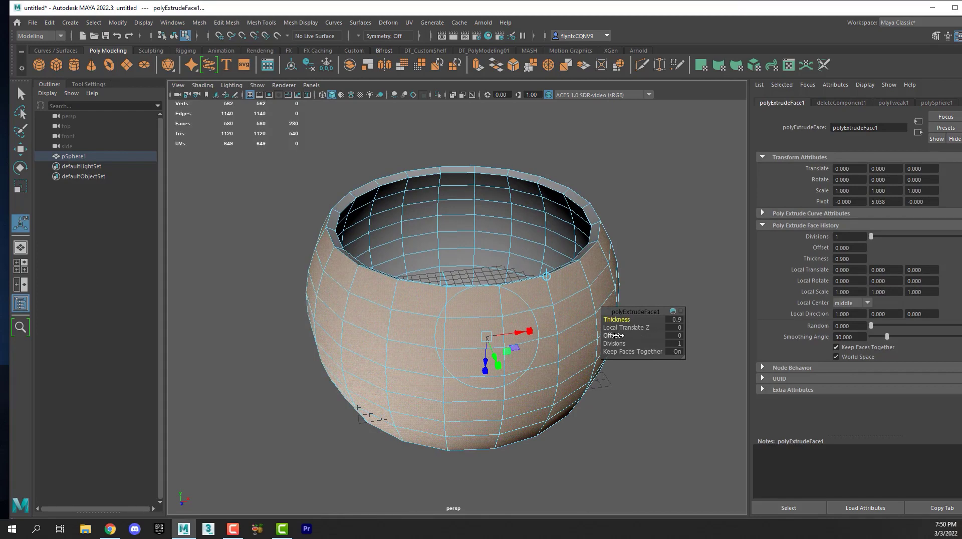
{"action": "left_click_drag", "start_coordinate": [621, 336], "coordinate": [573, 328]}
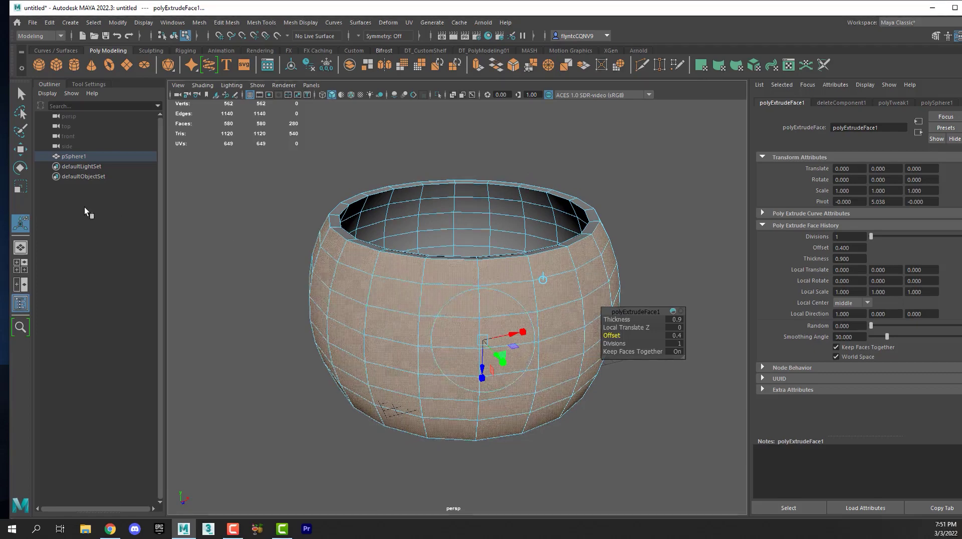
{"action": "left_click", "coordinate": [22, 93]}
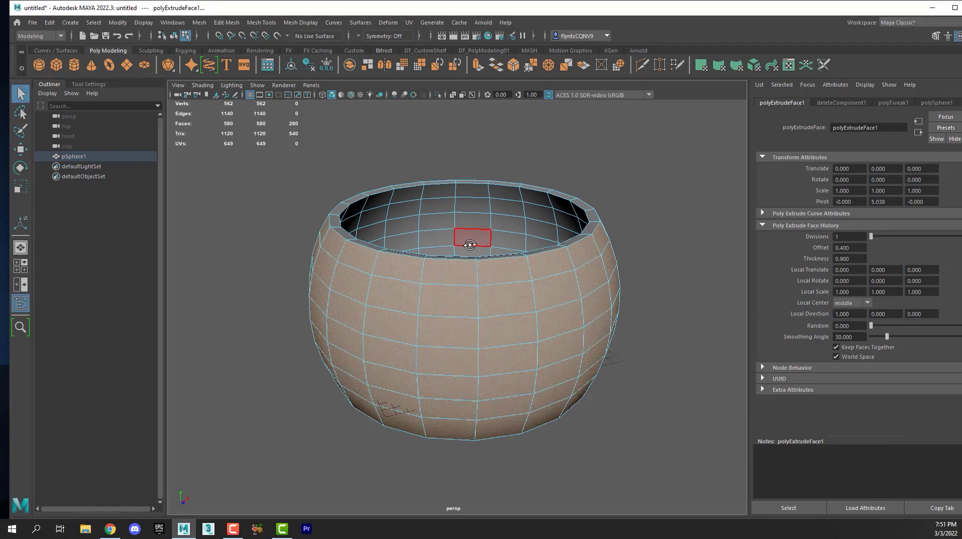
{"action": "mouse_move", "coordinate": [454, 233]}
{"action": "left_mouse_down", "text": "alt"}
{"action": "mouse_move", "coordinate": [453, 221]}
{"action": "mouse_move", "coordinate": [452, 234]}
{"action": "left_mouse_up", "text": "alt"}
{"action": "right_click_drag", "start_coordinate": [453, 231], "coordinate": [477, 221]}
- Try scaling the pot taller along its vertical axis
{"action": "left_click", "coordinate": [21, 186]}
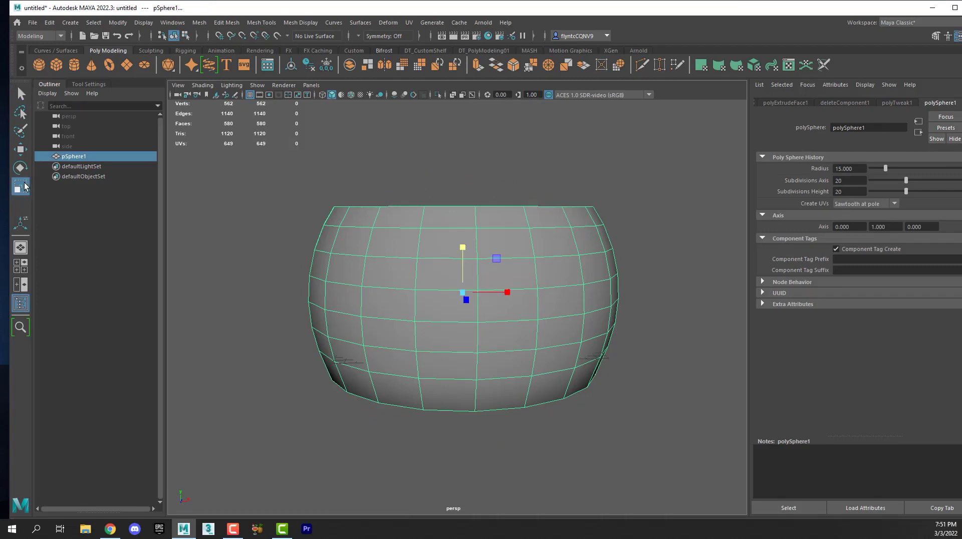
{"action": "left_click_drag", "start_coordinate": [463, 249], "coordinate": [457, 226]}
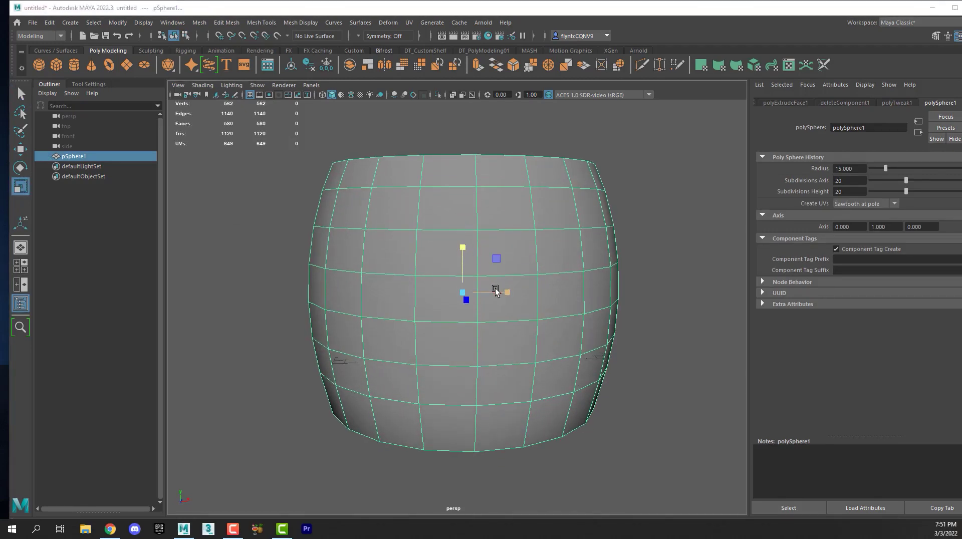
{"action": "key", "text": "ctrl+z"}
{"action": "mouse_move", "coordinate": [503, 324]}
{"action": "left_mouse_down", "text": "alt"}
{"action": "mouse_move", "coordinate": [502, 365]}
{"action": "mouse_move", "coordinate": [504, 325]}
{"action": "left_mouse_up", "text": "alt"}
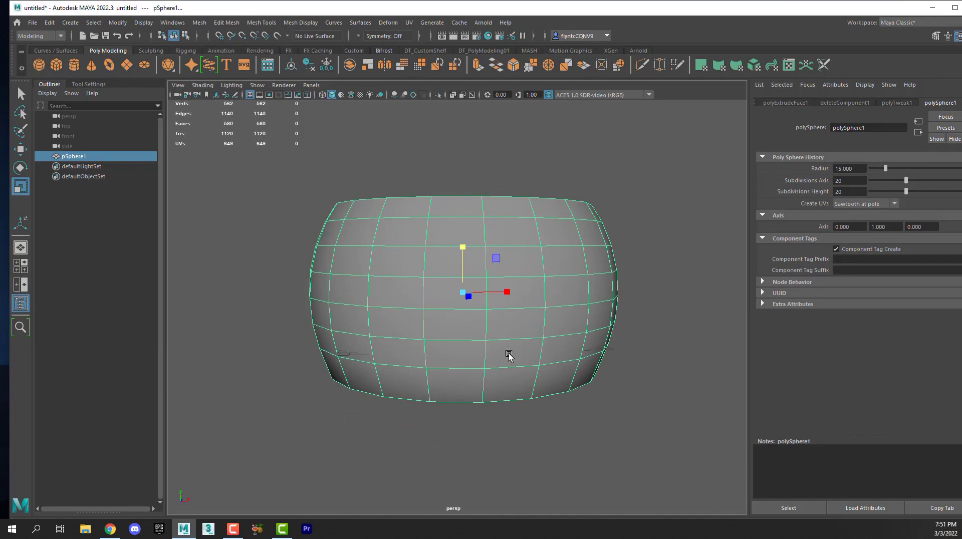
- Move the pot straight up until its flat base is above the grid
{"action": "left_click_drag", "start_coordinate": [470, 313], "coordinate": [473, 291], "text": "alt"}
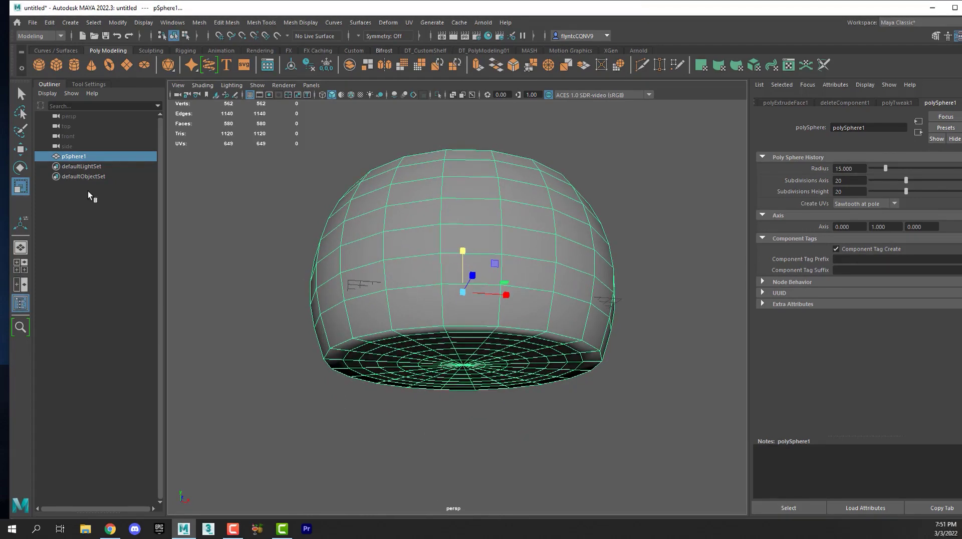
{"action": "left_click", "coordinate": [20, 149]}
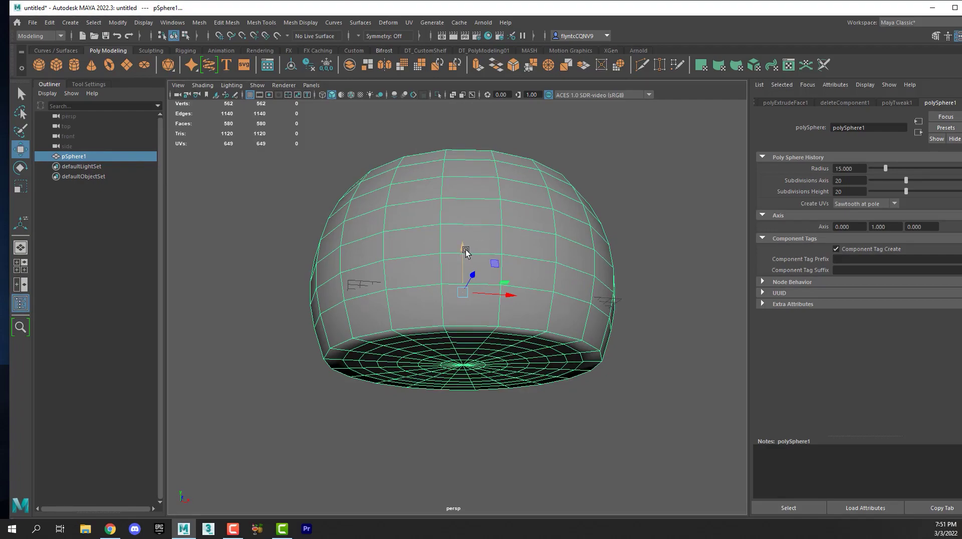
{"action": "mouse_move", "coordinate": [466, 251]}
{"action": "left_mouse_down", "text": "alt"}
{"action": "mouse_move", "coordinate": [462, 185]}
{"action": "mouse_move", "coordinate": [533, 271]}
{"action": "mouse_move", "coordinate": [496, 270]}
{"action": "mouse_move", "coordinate": [476, 240]}
{"action": "left_mouse_up", "text": "alt"}
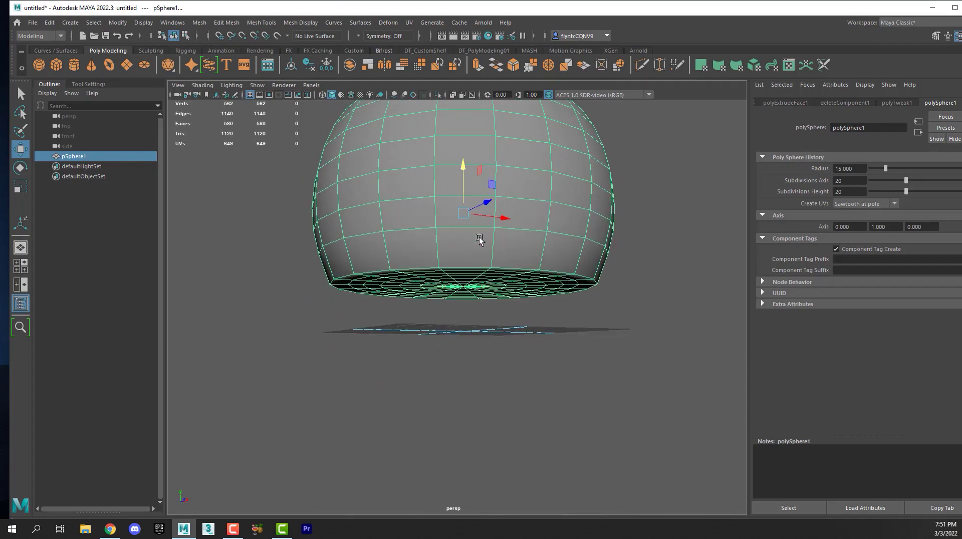
{"action": "left_click", "coordinate": [461, 169]}
{"action": "left_click_drag", "start_coordinate": [470, 247], "coordinate": [472, 275], "text": "alt"}
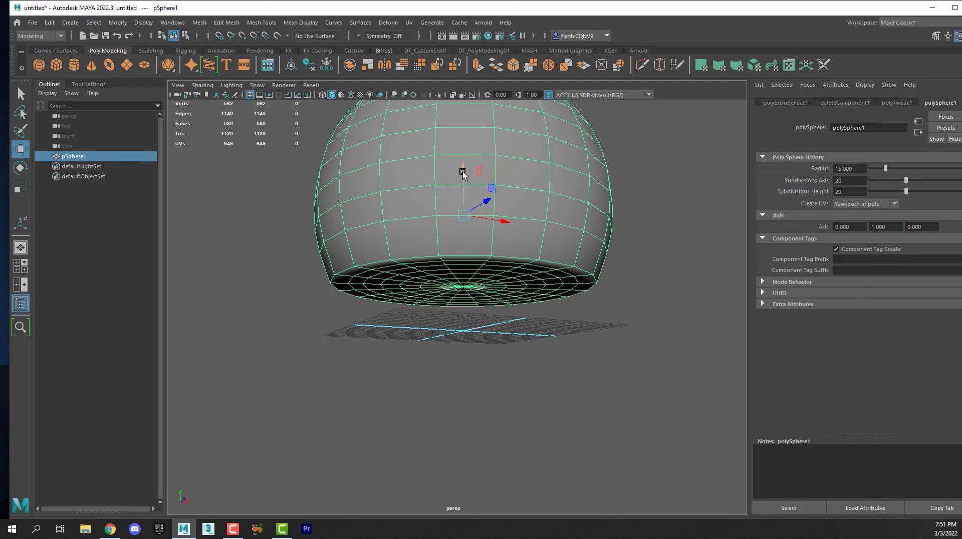
- Move the pot's pivot to the centre vertex of its flat base, using vertex snapping
{"action": "key", "text": "d"}
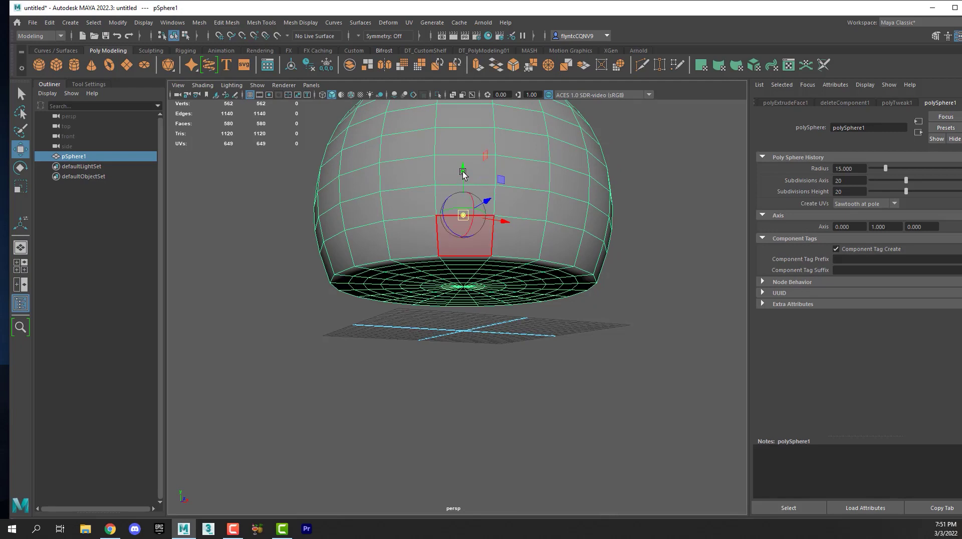
{"action": "key", "text": "v"}
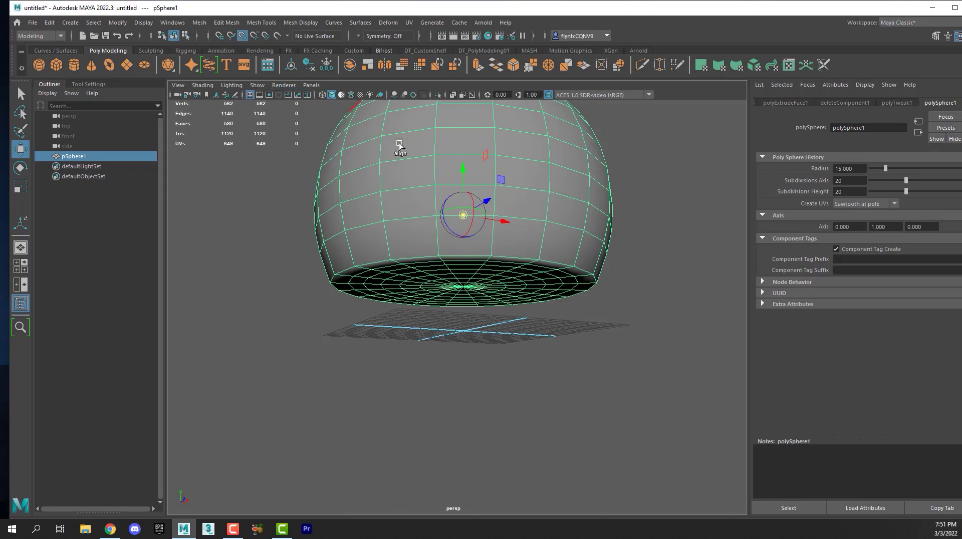
{"action": "left_click_drag", "start_coordinate": [463, 170], "coordinate": [464, 297]}
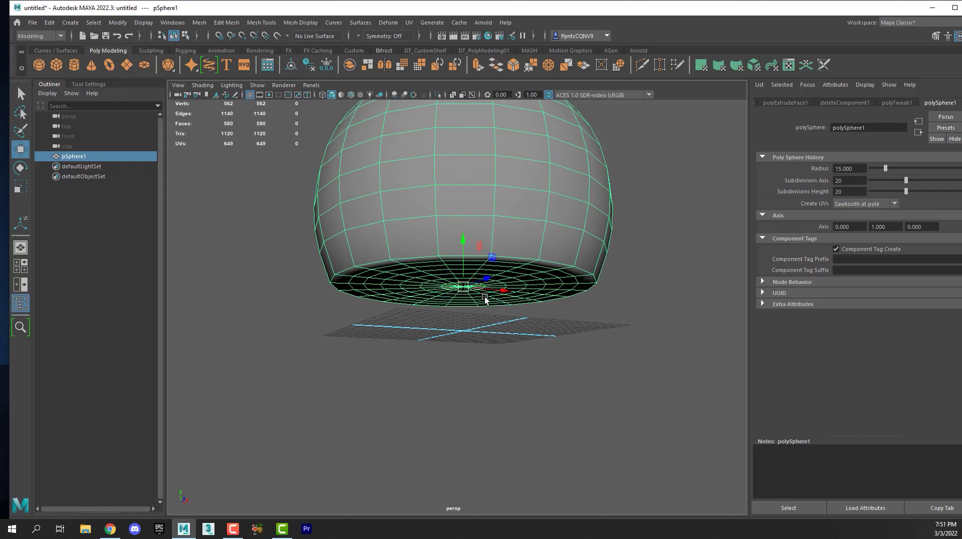
{"action": "left_click_drag", "start_coordinate": [493, 304], "coordinate": [503, 254], "text": "alt"}
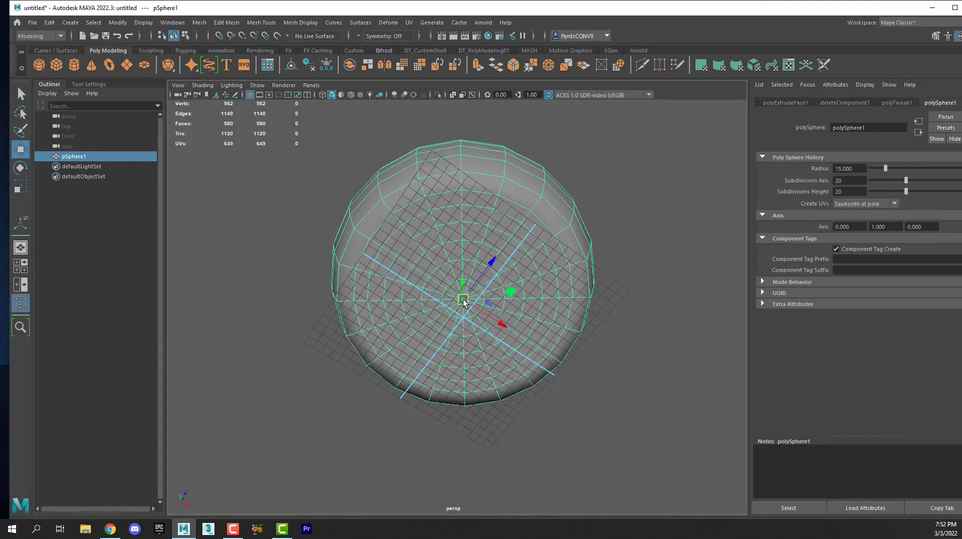
- Lower the pot along its vertical axis with grid snapping until its flat base sits on the grid
{"action": "left_click_drag", "start_coordinate": [474, 304], "coordinate": [460, 349], "text": "alt"}
{"action": "mouse_move", "coordinate": [459, 243]}
{"action": "left_mouse_down", "text": "alt"}
{"action": "mouse_move", "coordinate": [462, 334]}
{"action": "mouse_move", "coordinate": [453, 255]}
{"action": "left_mouse_up", "text": "alt"}
{"action": "scroll", "coordinate": [461, 334], "scroll_direction": "up", "scroll_amount": 6}
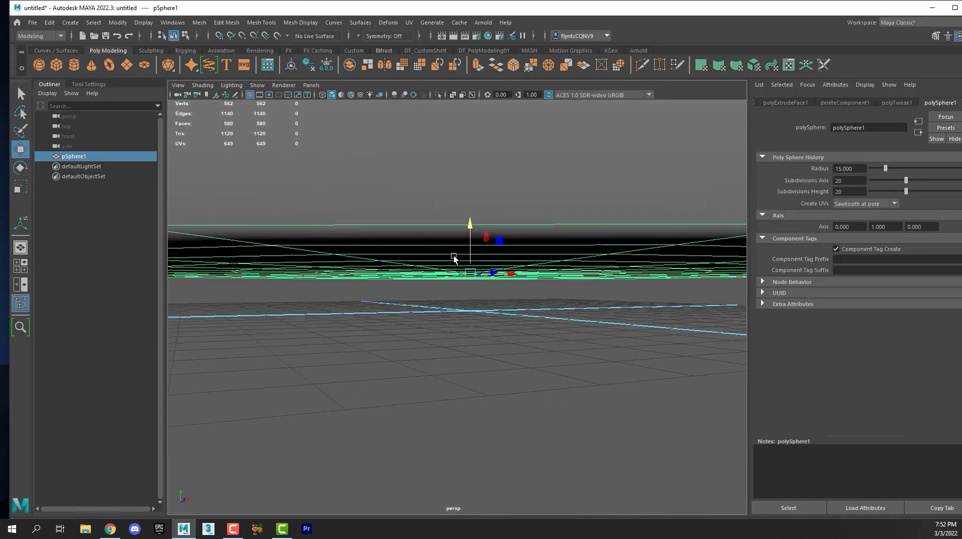
{"action": "key", "text": "x"}
{"action": "left_click_drag", "start_coordinate": [472, 229], "coordinate": [471, 311]}
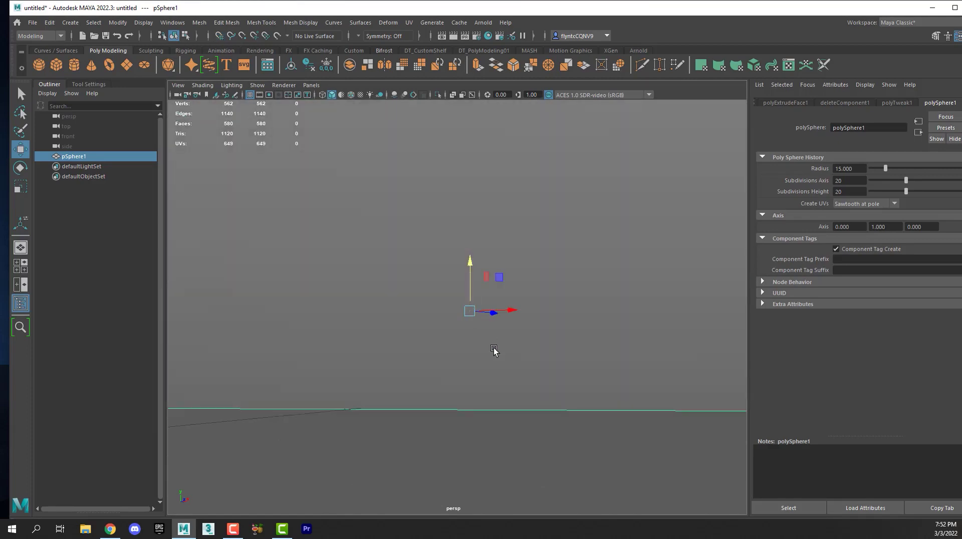
{"action": "scroll", "coordinate": [488, 350], "scroll_direction": "up", "scroll_amount": 4}
{"action": "scroll", "coordinate": [488, 351], "scroll_direction": "down", "scroll_amount": 8}
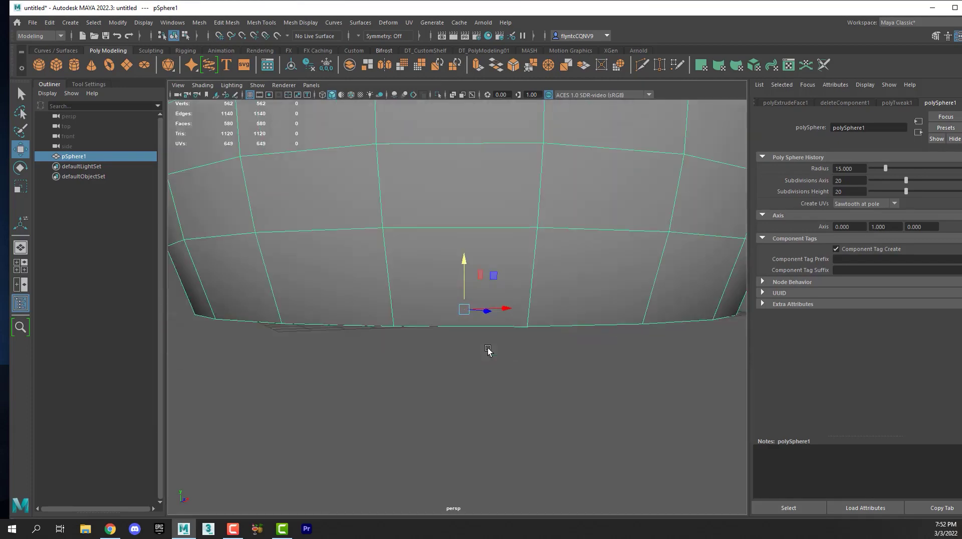
{"action": "mouse_move", "coordinate": [491, 344]}
{"action": "left_mouse_down", "text": "alt"}
{"action": "mouse_move", "coordinate": [493, 314]}
{"action": "mouse_move", "coordinate": [512, 323]}
{"action": "mouse_move", "coordinate": [501, 338]}
{"action": "mouse_move", "coordinate": [473, 346]}
{"action": "left_mouse_up", "text": "alt"}
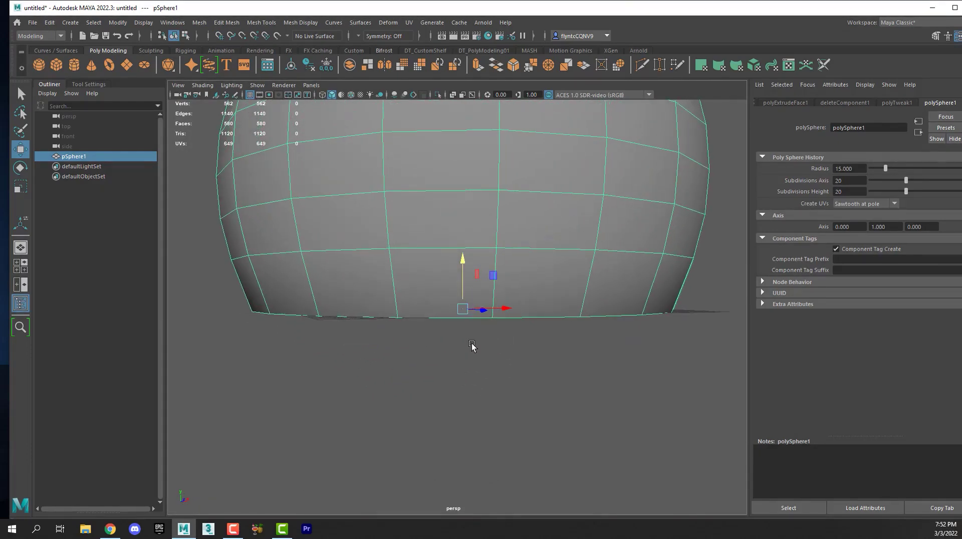
{"action": "scroll", "coordinate": [467, 262], "scroll_direction": "down", "scroll_amount": 5}
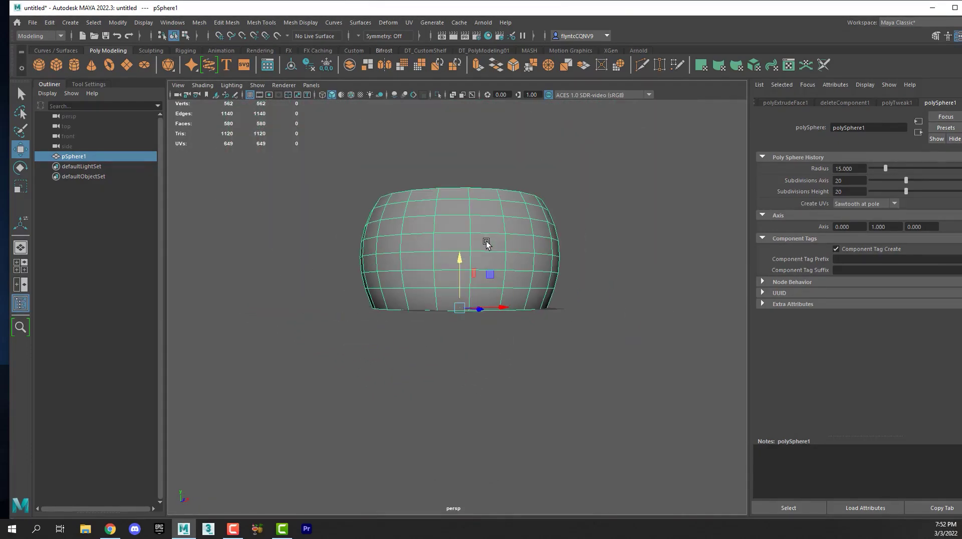
{"action": "left_click_drag", "start_coordinate": [494, 253], "coordinate": [483, 267], "text": "alt"}
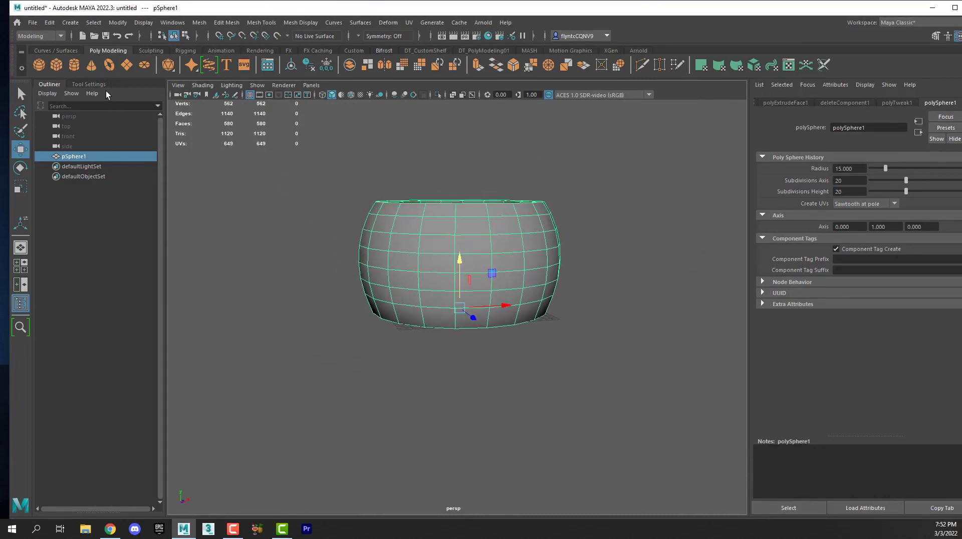
- Create a polygon plane at the origin and scale it up uniformly into a large floor beneath the pot
{"action": "left_click", "coordinate": [132, 62]}
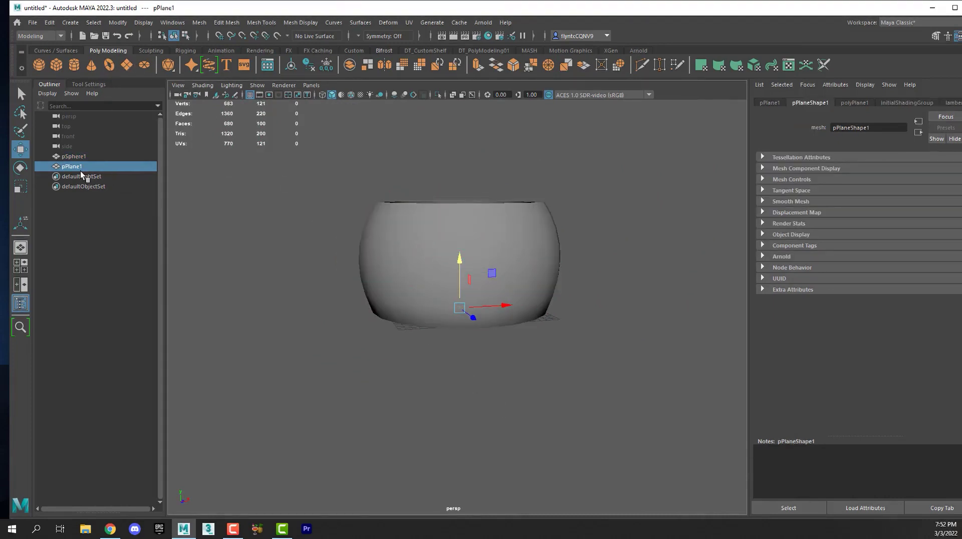
{"action": "key", "text": "r"}
{"action": "left_click_drag", "start_coordinate": [472, 351], "coordinate": [450, 365], "text": "alt"}
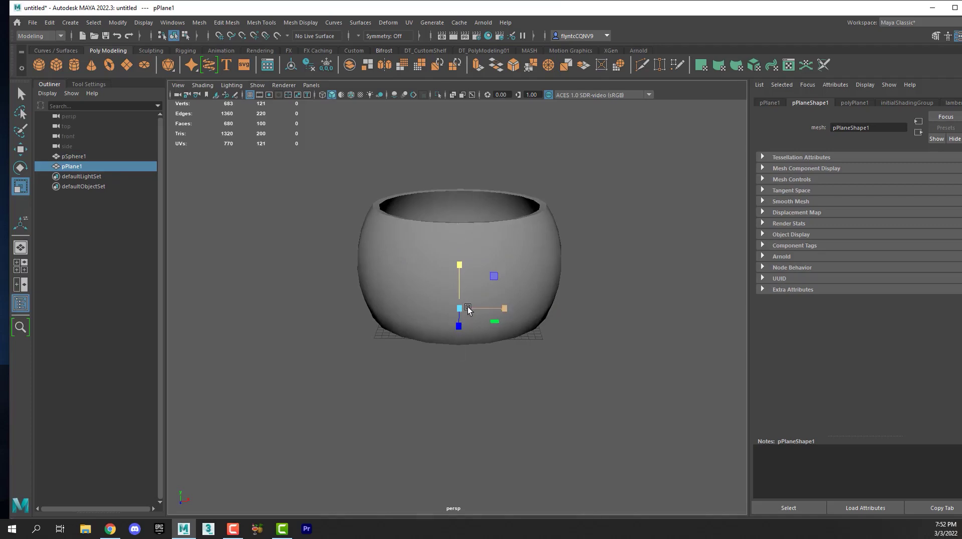
{"action": "left_click_drag", "start_coordinate": [461, 308], "coordinate": [588, 295]}
{"action": "left_click_drag", "start_coordinate": [458, 309], "coordinate": [601, 295]}
{"action": "left_click_drag", "start_coordinate": [459, 309], "coordinate": [608, 292]}
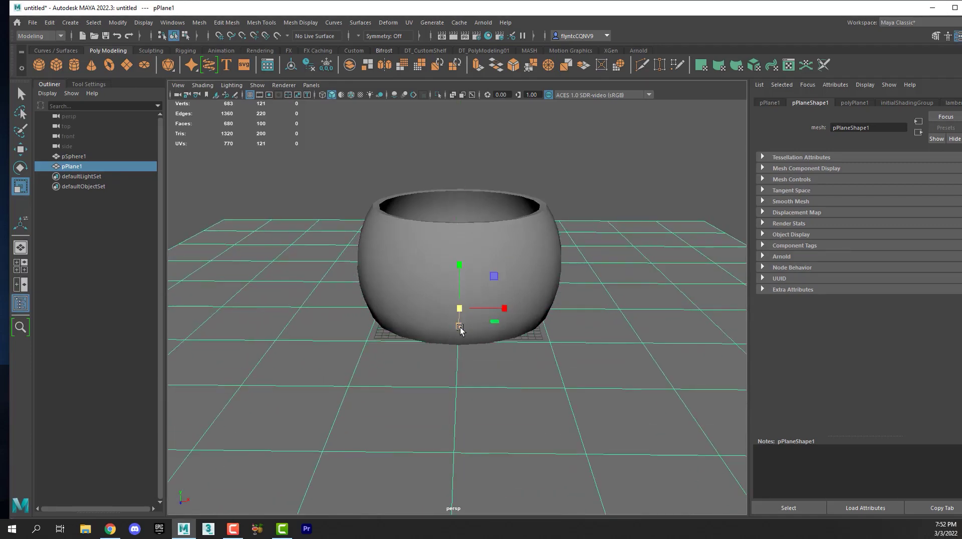
- Stretch the floor plane further along its X and Z axes
{"action": "left_click_drag", "start_coordinate": [504, 309], "coordinate": [562, 312]}
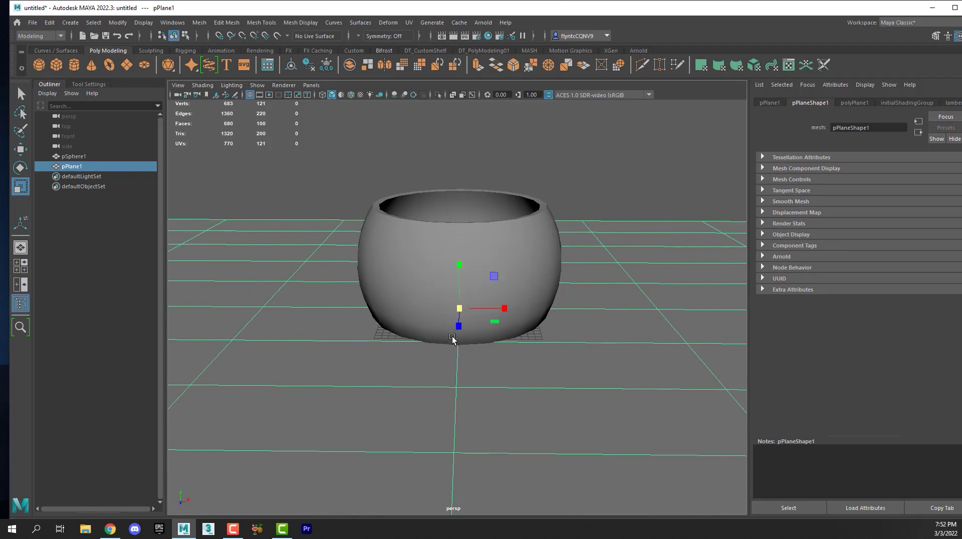
{"action": "left_click_drag", "start_coordinate": [458, 326], "coordinate": [487, 400]}
{"action": "left_click_drag", "start_coordinate": [481, 298], "coordinate": [533, 363], "text": "alt"}
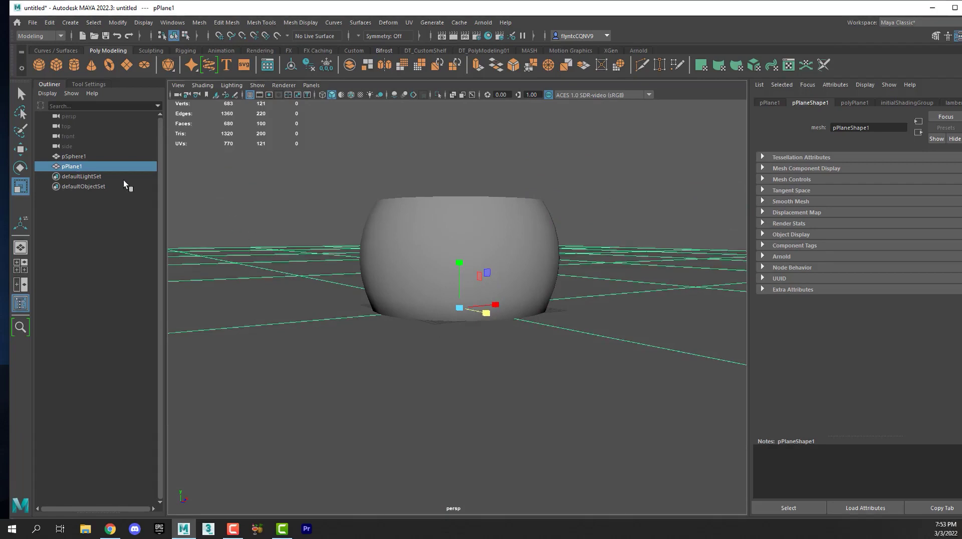
- In the front view, nudge the floor plane slightly upward to line up with the pot's base
{"action": "left_click", "coordinate": [20, 149]}
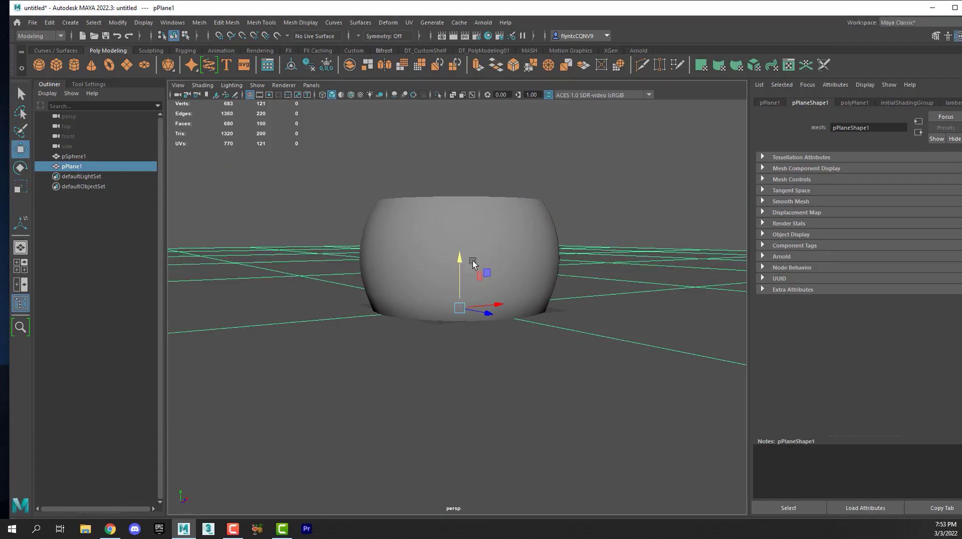
{"action": "key", "text": "space"}
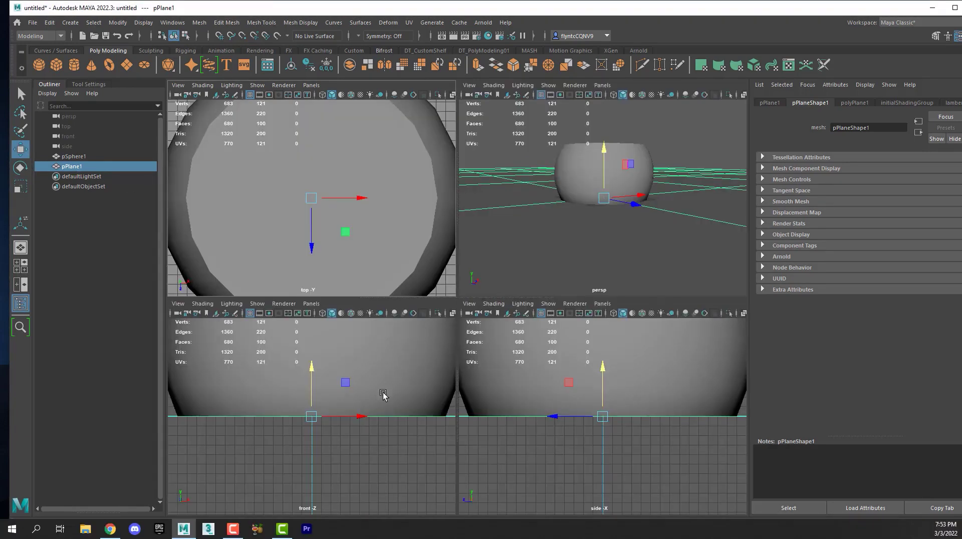
{"action": "key", "text": "space"}
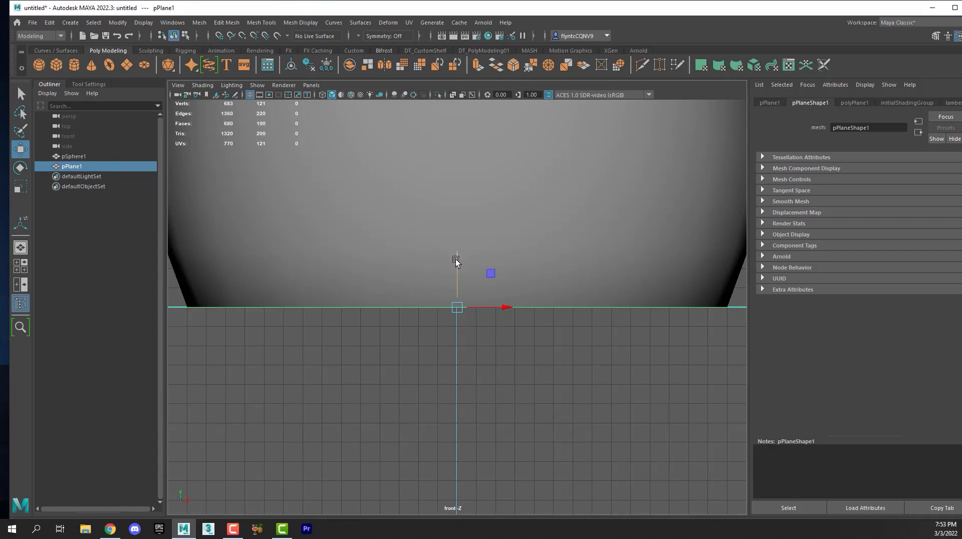
{"action": "left_click_drag", "start_coordinate": [455, 260], "coordinate": [455, 258]}
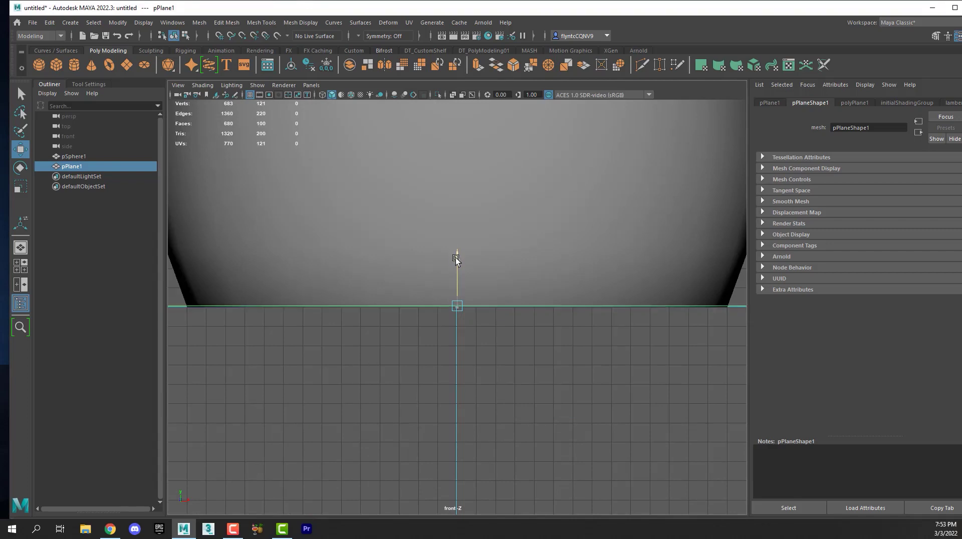
- Select the pot and nudge it vertically in the front view so its base rests on the floor plane
{"action": "left_click", "coordinate": [444, 227]}
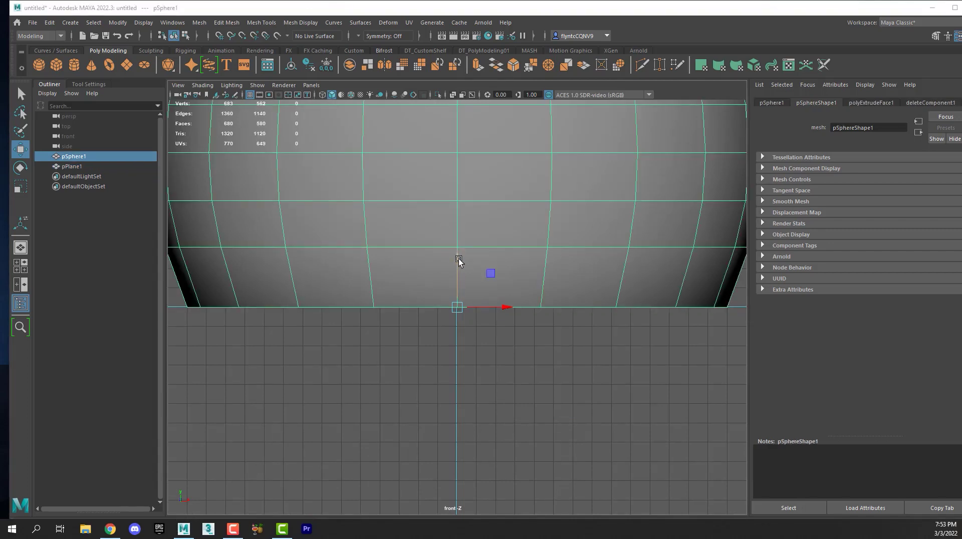
{"action": "left_click_drag", "start_coordinate": [457, 260], "coordinate": [453, 256]}
{"action": "scroll", "coordinate": [425, 249], "scroll_direction": "down", "scroll_amount": 1}
{"action": "scroll", "coordinate": [425, 249], "scroll_direction": "down", "scroll_amount": 4}
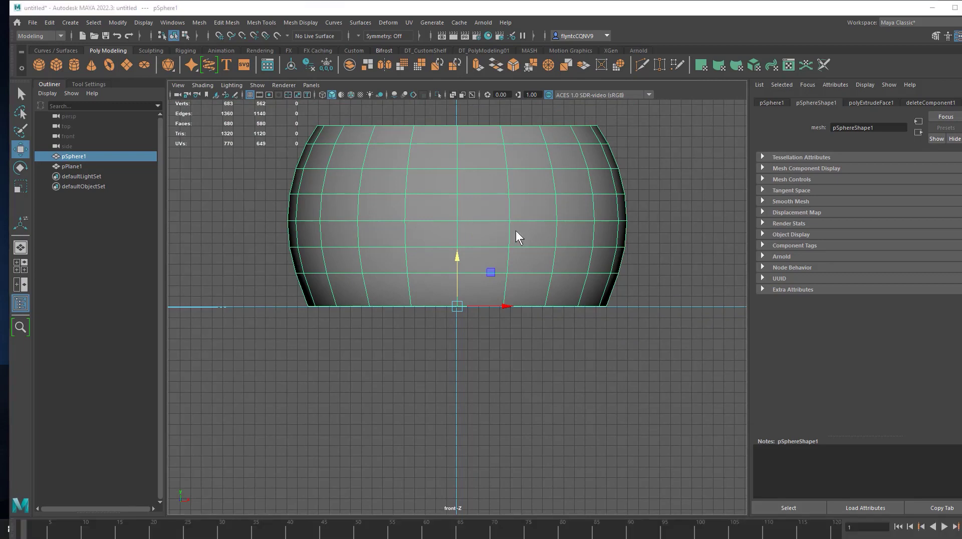
- Return to the full perspective view and select the pot on the floor plane
{"action": "key", "text": "space"}
{"action": "left_click", "coordinate": [633, 229]}
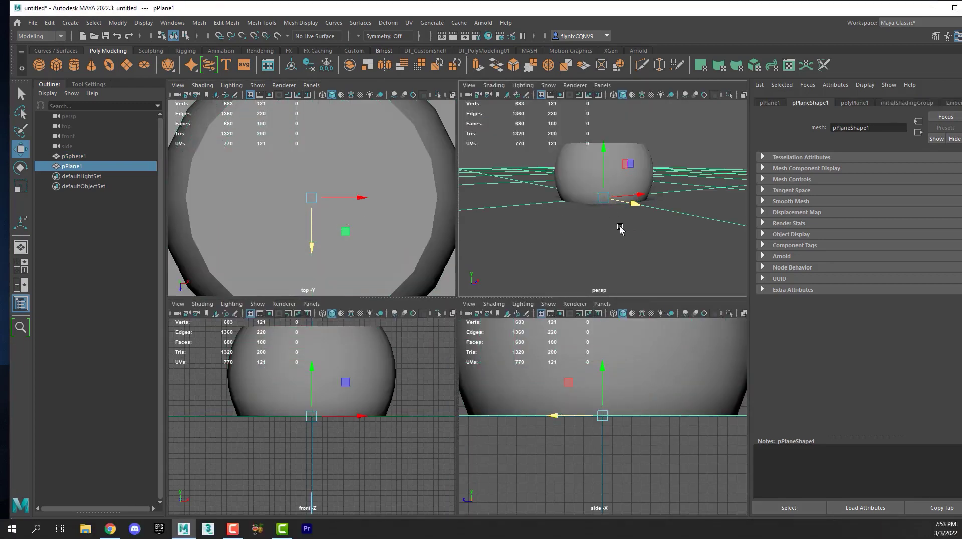
{"action": "key", "text": "space"}
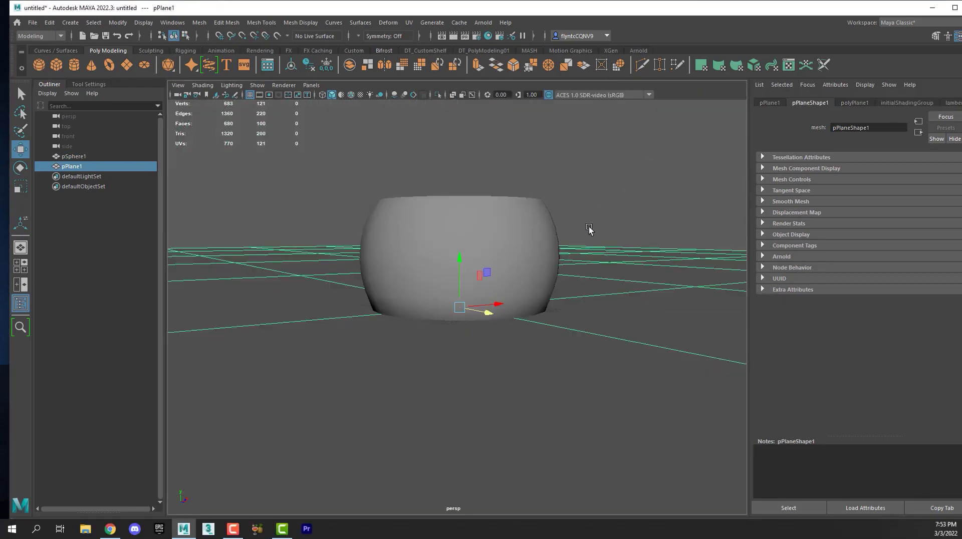
{"action": "left_click", "coordinate": [501, 271]}
{"action": "mouse_move", "coordinate": [501, 270]}
{"action": "left_mouse_down", "text": "alt"}
{"action": "mouse_move", "coordinate": [496, 281]}
{"action": "mouse_move", "coordinate": [532, 269]}
{"action": "mouse_move", "coordinate": [500, 269]}
{"action": "left_mouse_up", "text": "alt"}
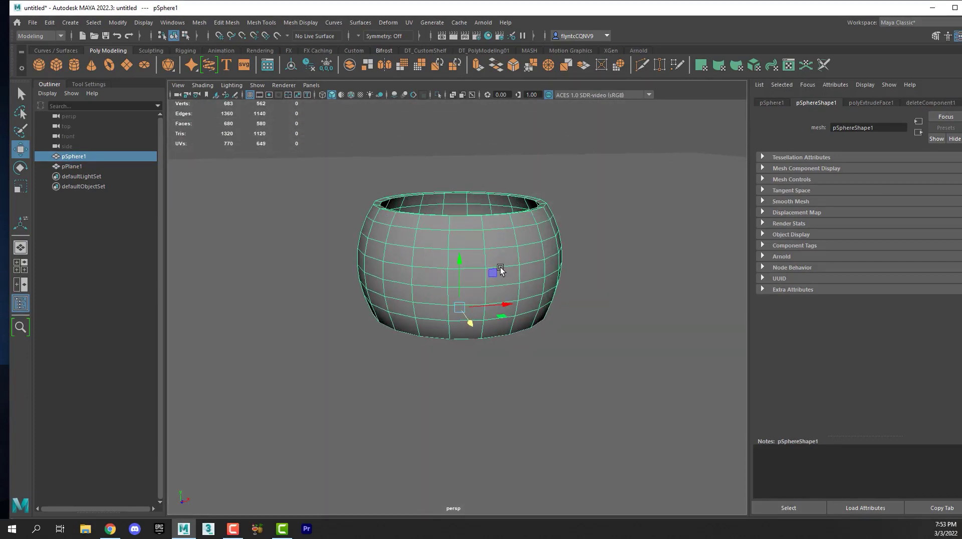